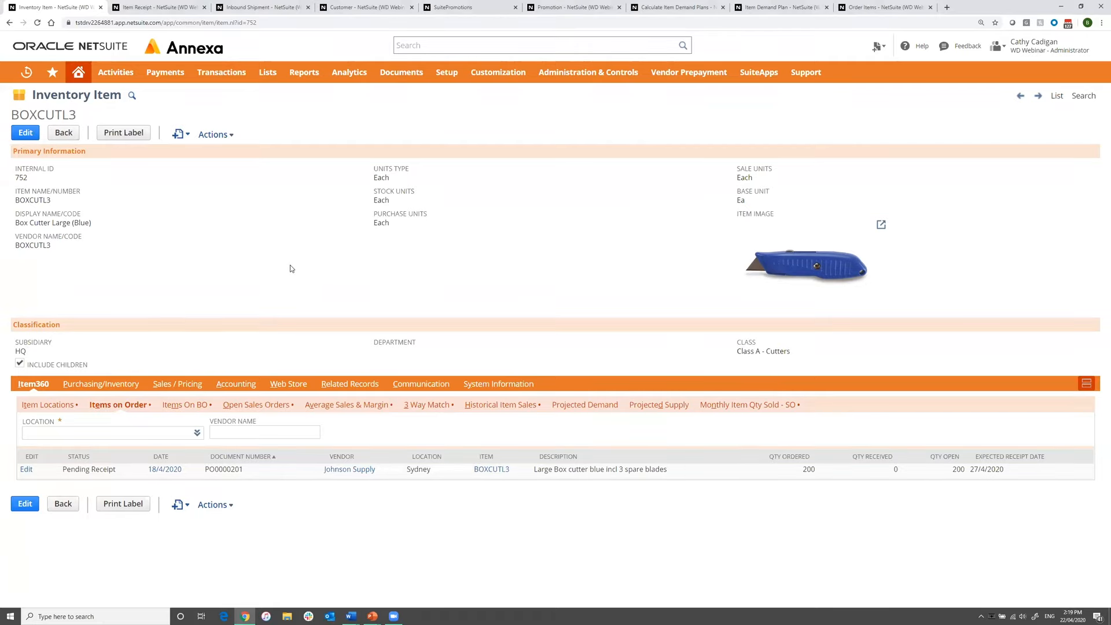
View the box cutter item's stock by location and its monthly quantities sold on sales orders.
click(48, 407)
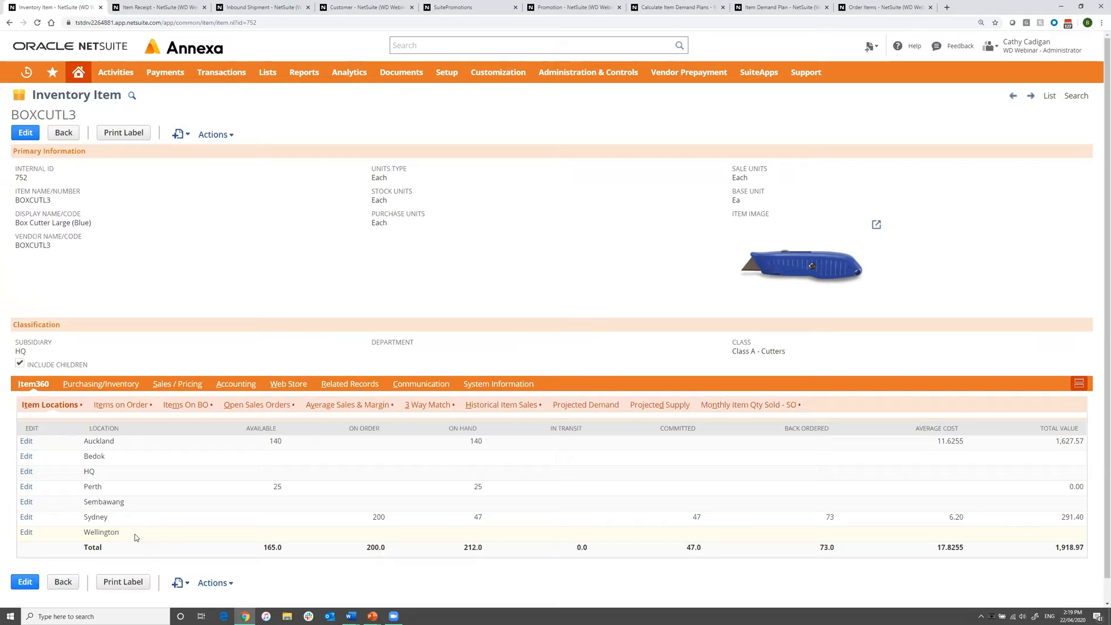
click(762, 410)
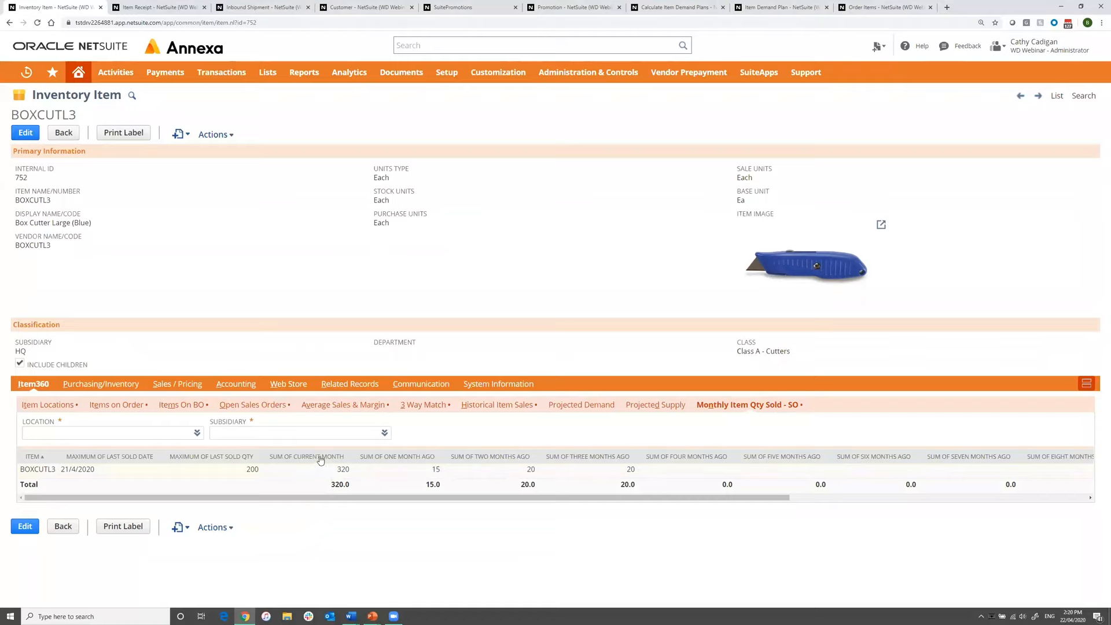
Review the item's purchasing and inventory details, including costing method, per-location stock settings and vendor purchase prices.
click(121, 387)
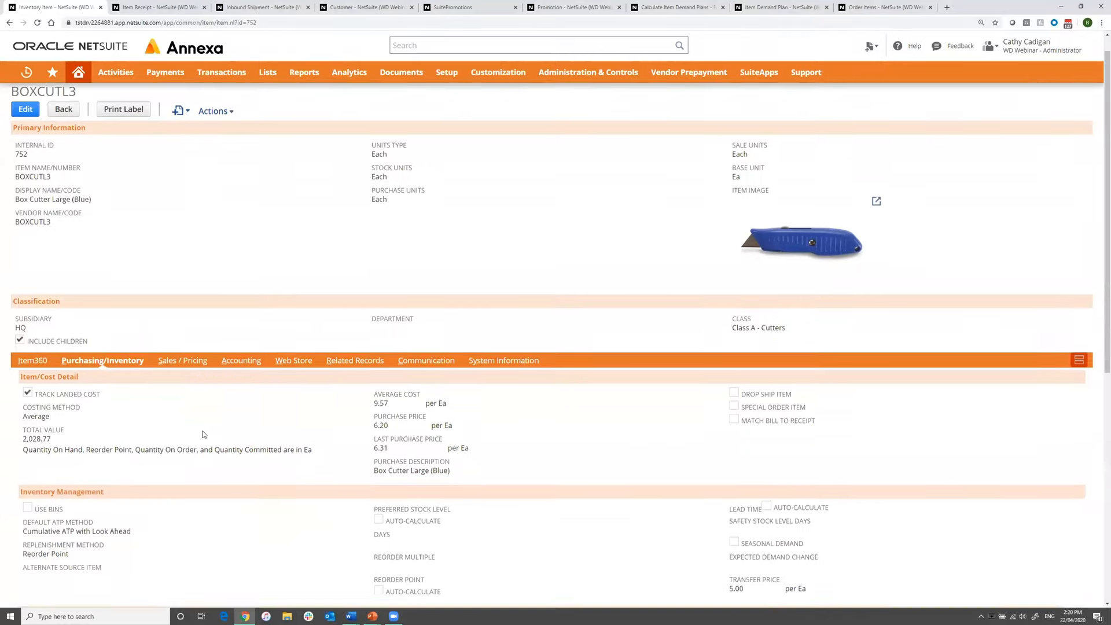
scroll(197, 428, down, 3)
scroll(203, 431, down, 3)
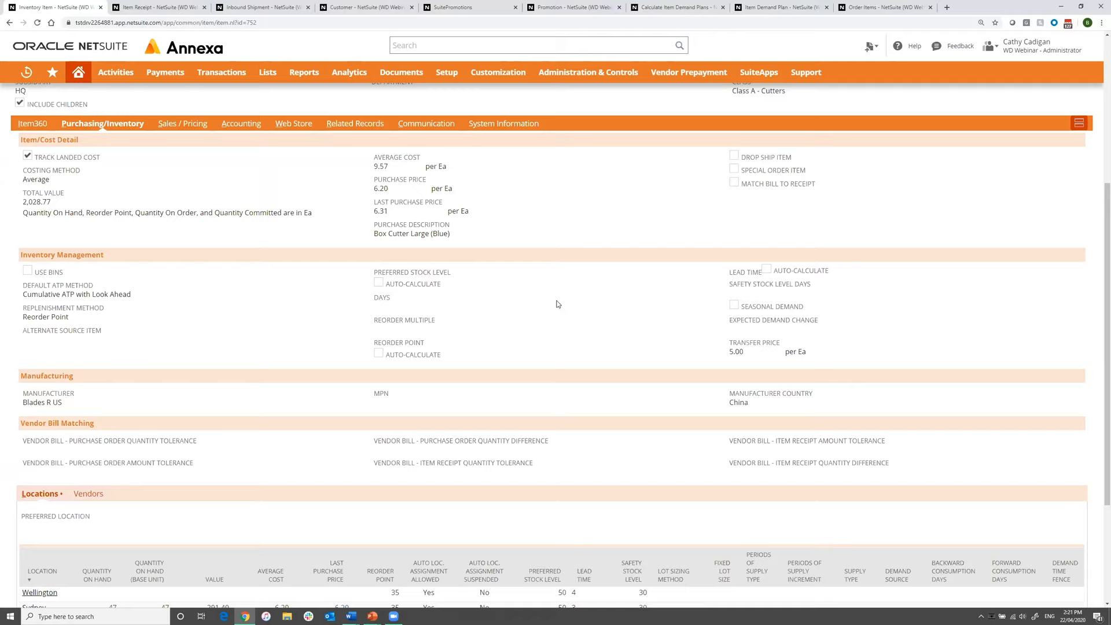
scroll(557, 304, down, 3)
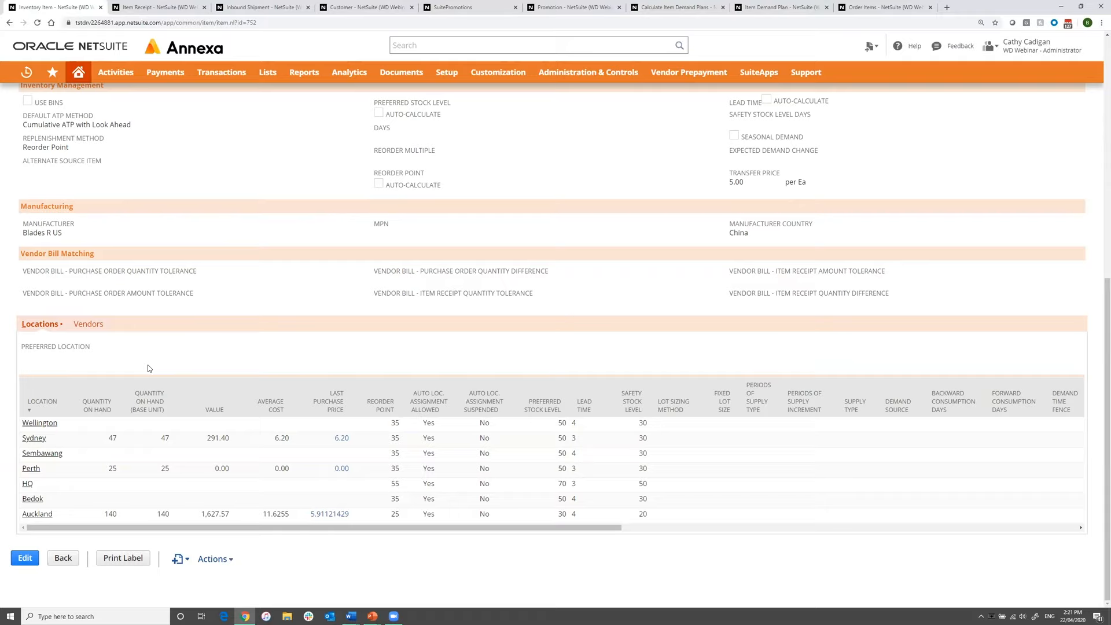
click(92, 324)
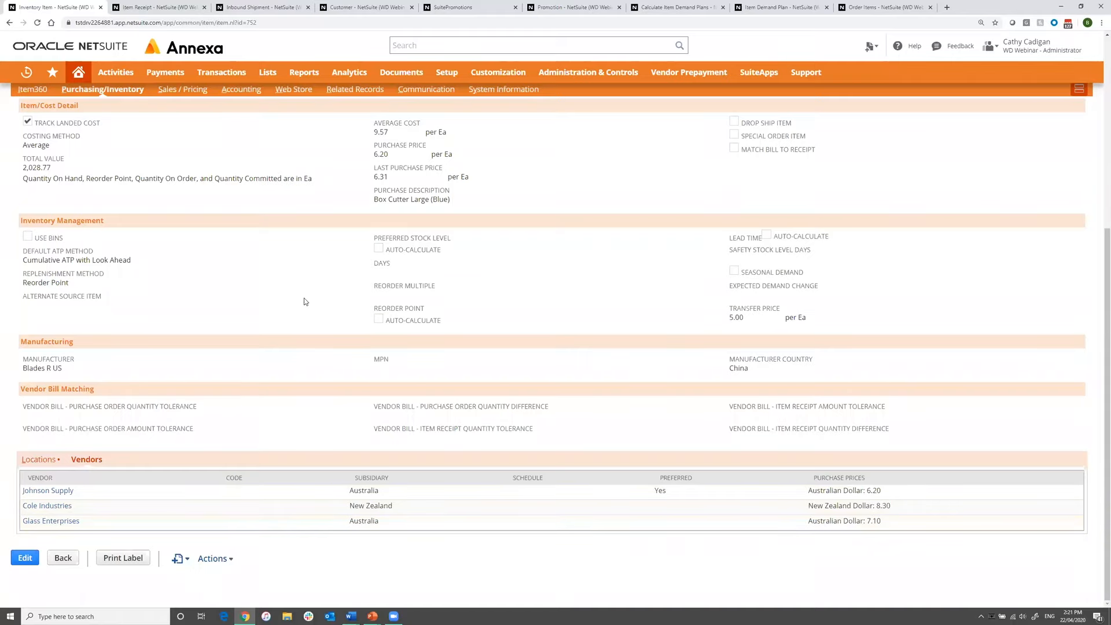
View the purchase orders related to the box cutter item.
scroll(305, 302, up, 1)
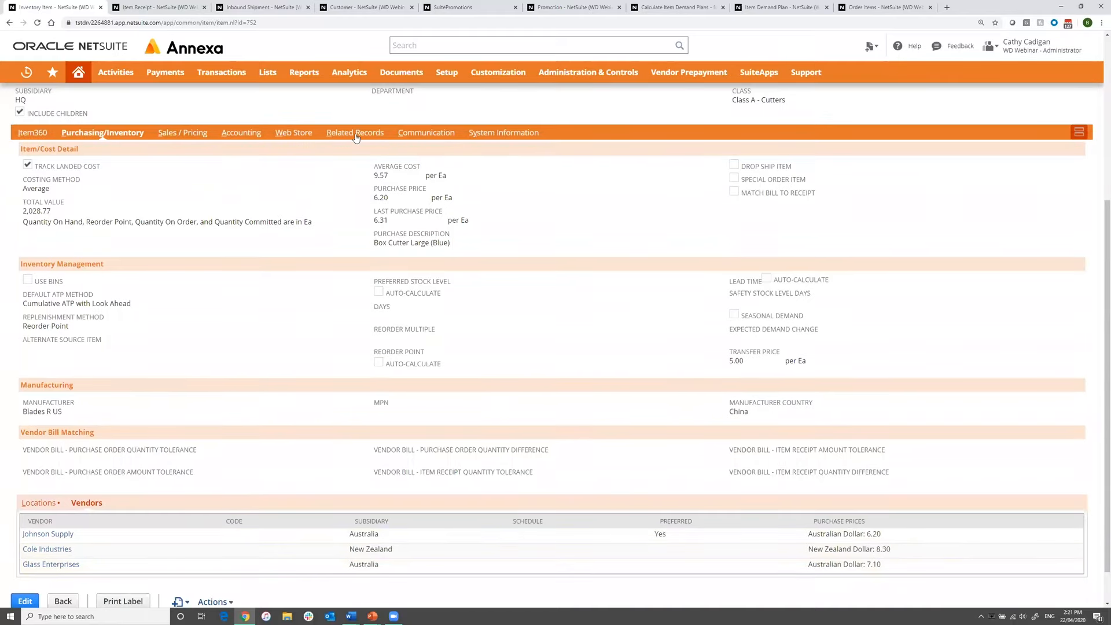
click(355, 136)
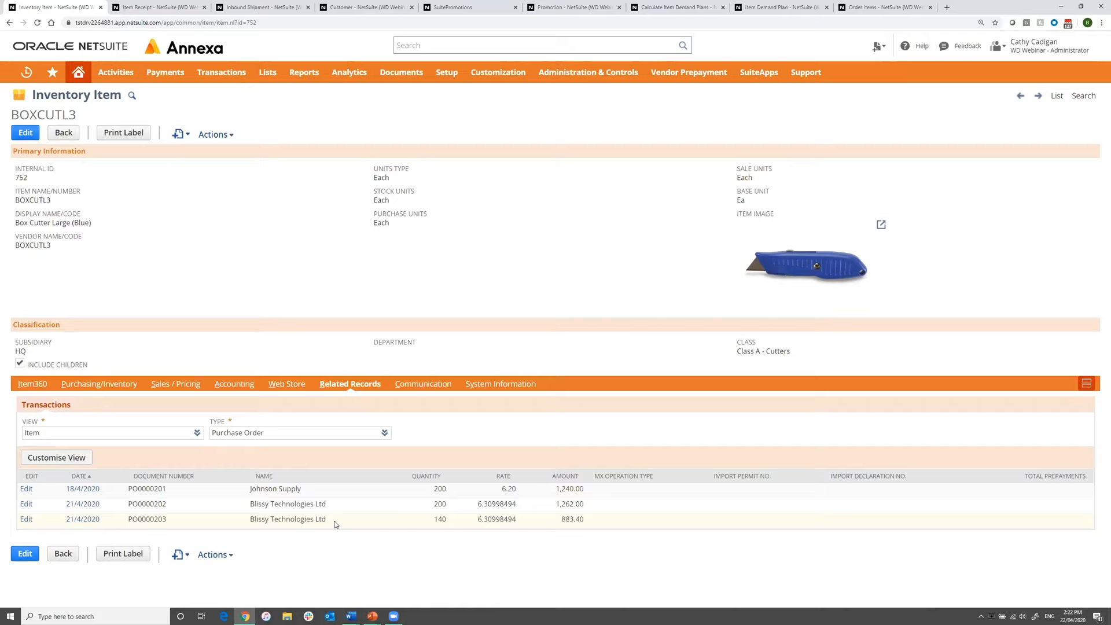
key(alt+Tab)
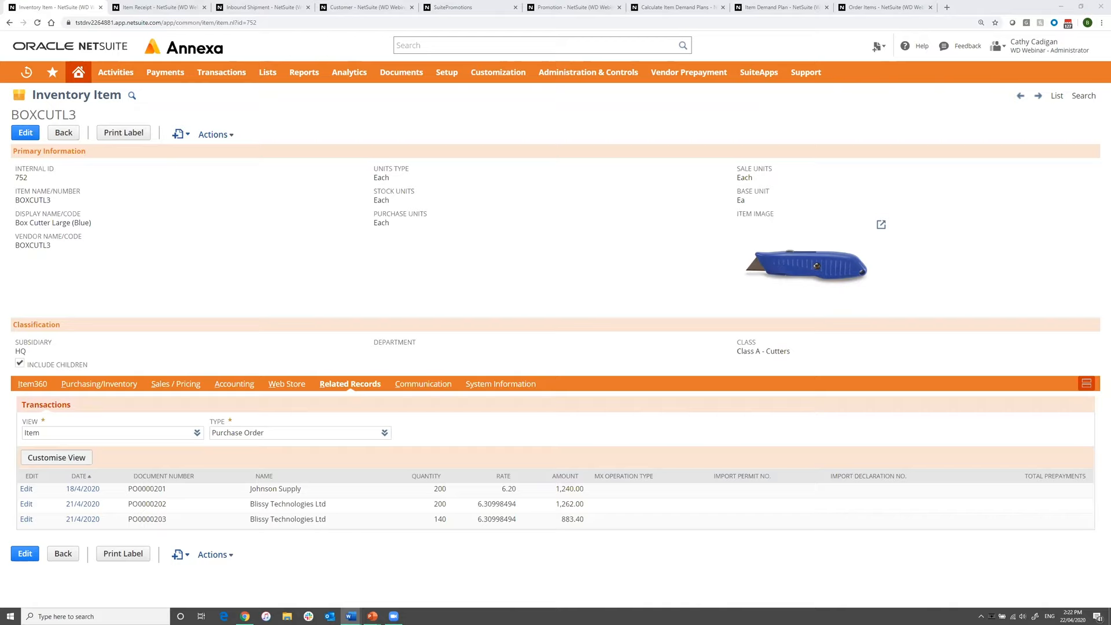
Review the landed cost details on the open item receipt and on the inbound shipment.
click(167, 7)
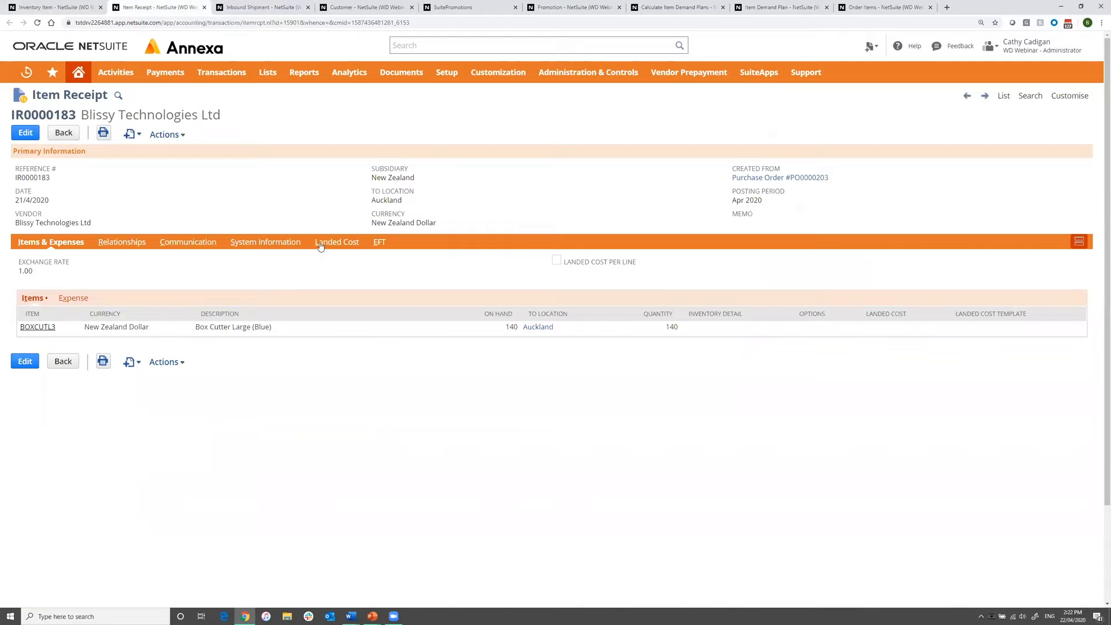
click(338, 243)
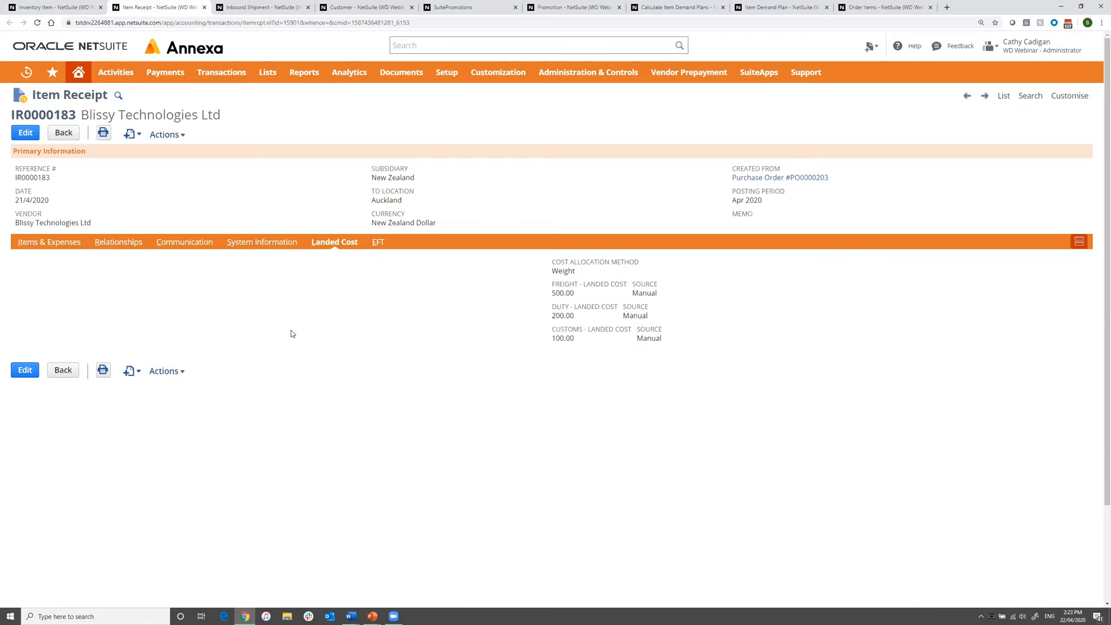
click(261, 9)
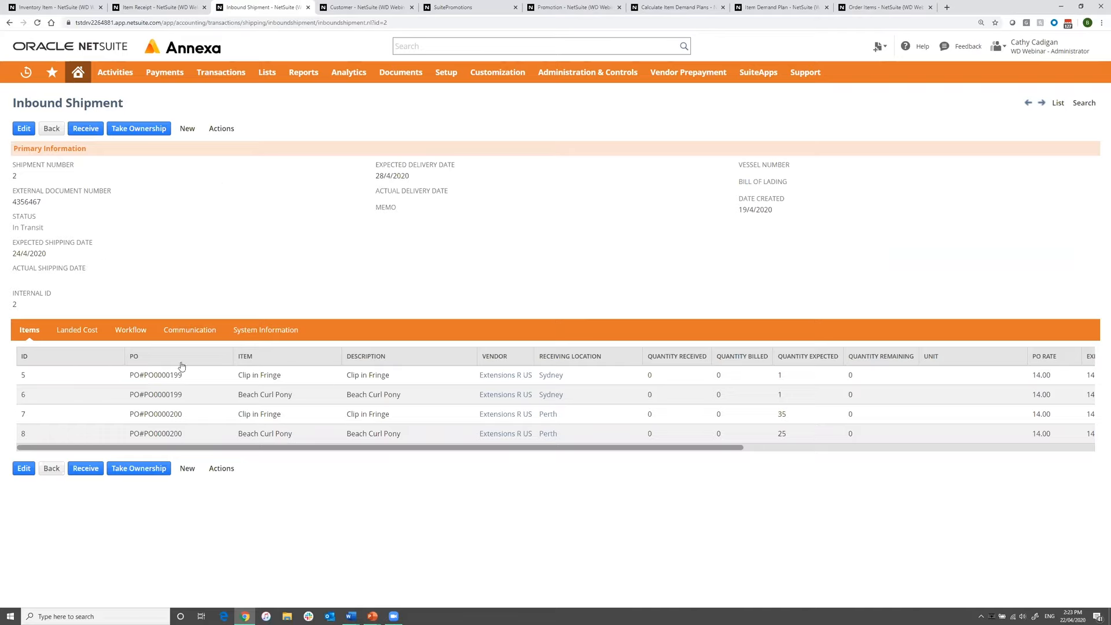
click(81, 332)
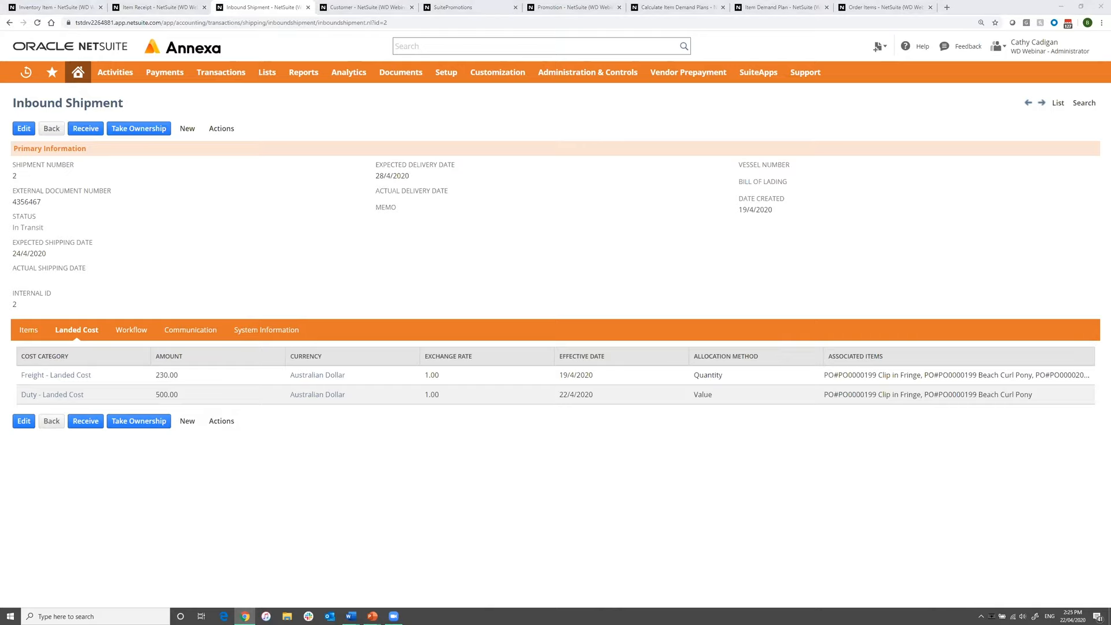
key(alt+Tab)
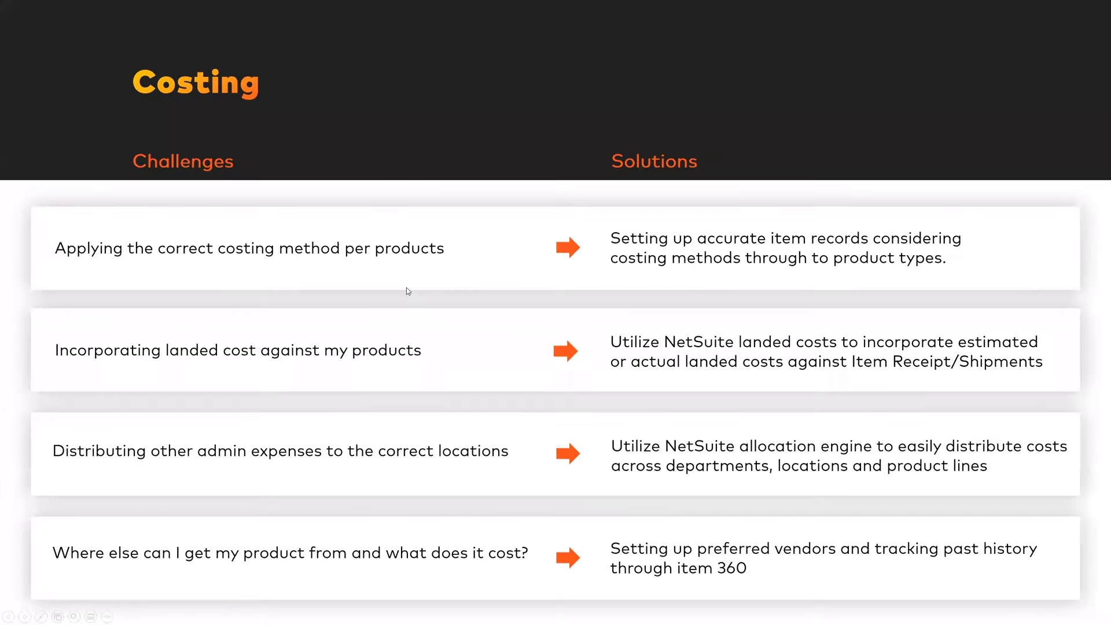
click(408, 286)
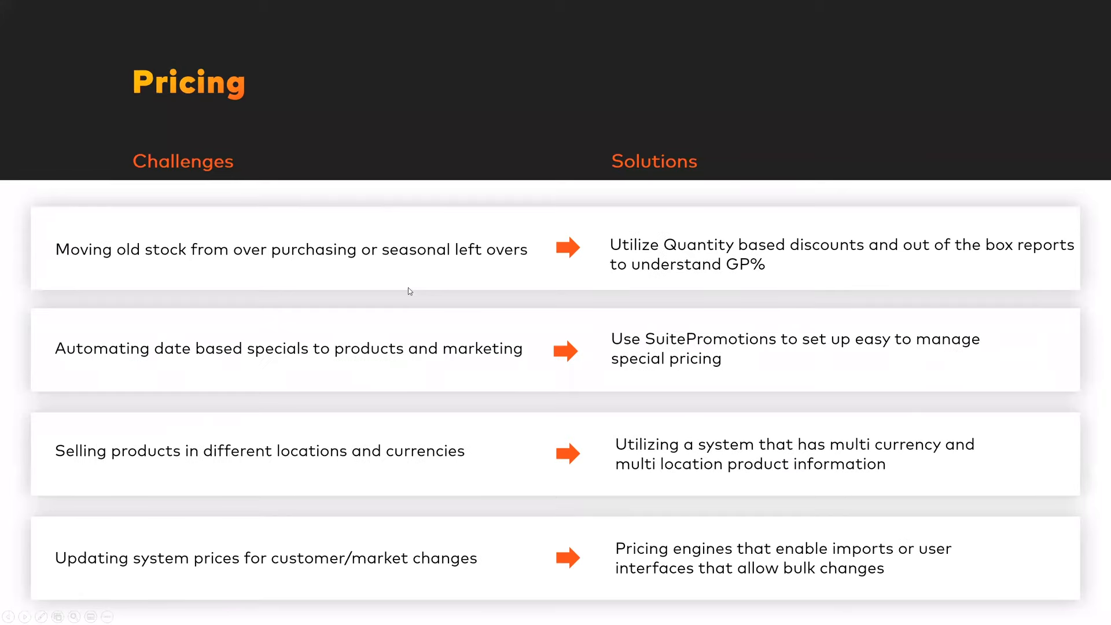
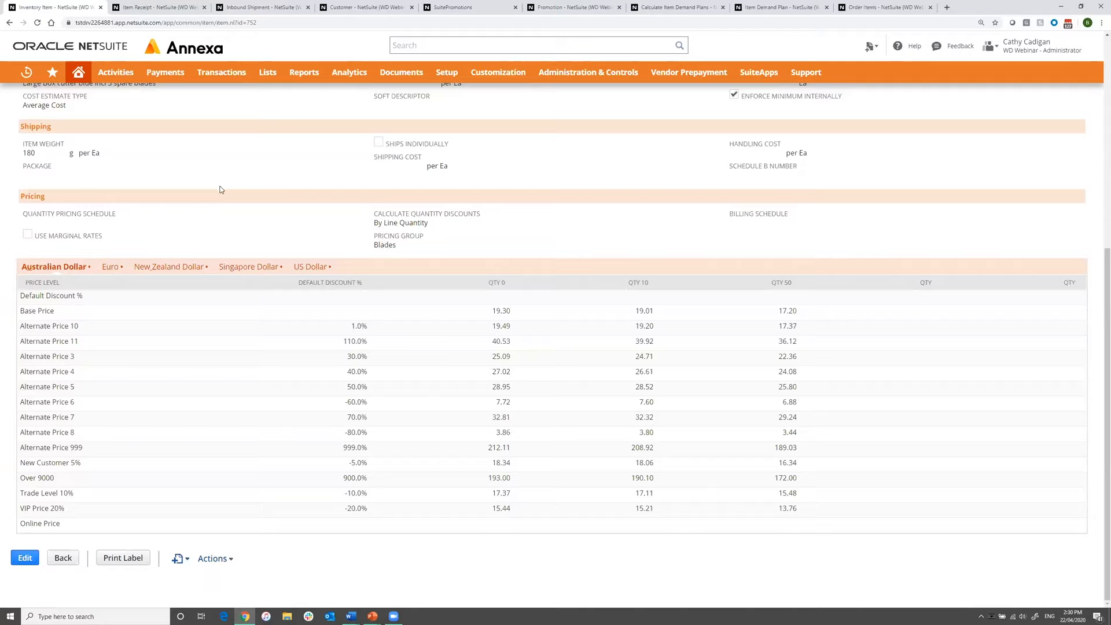
Review the Bunning's Warehouse Waurn Ponds customer's price level, group pricing and item pricing.
click(367, 7)
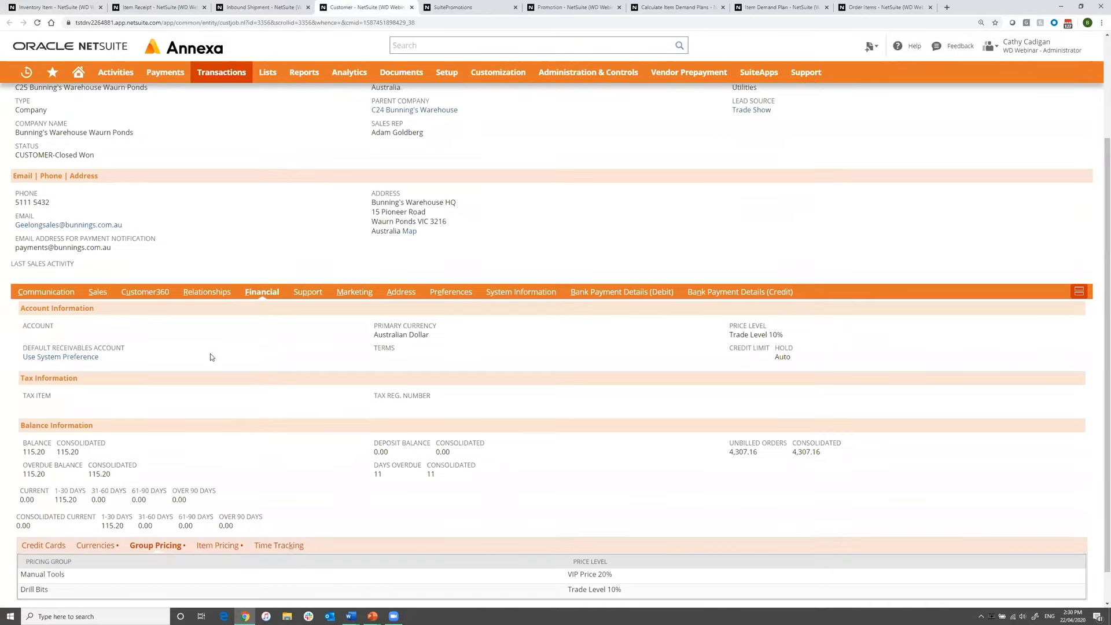
scroll(173, 514, down, 1)
scroll(172, 514, down, 1)
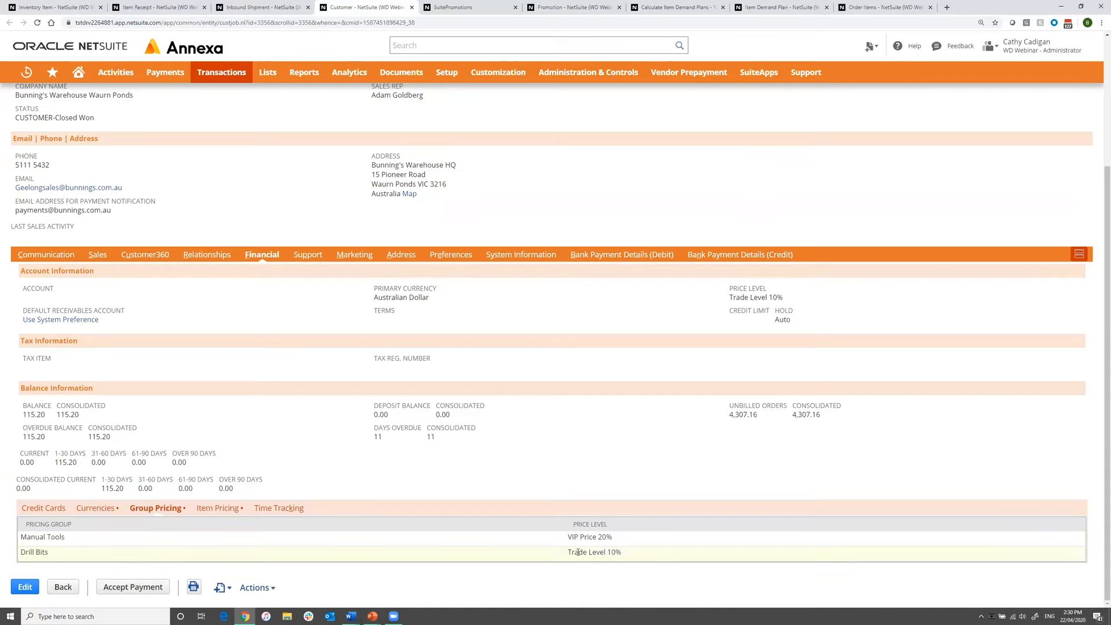
drag(790, 300, 731, 297)
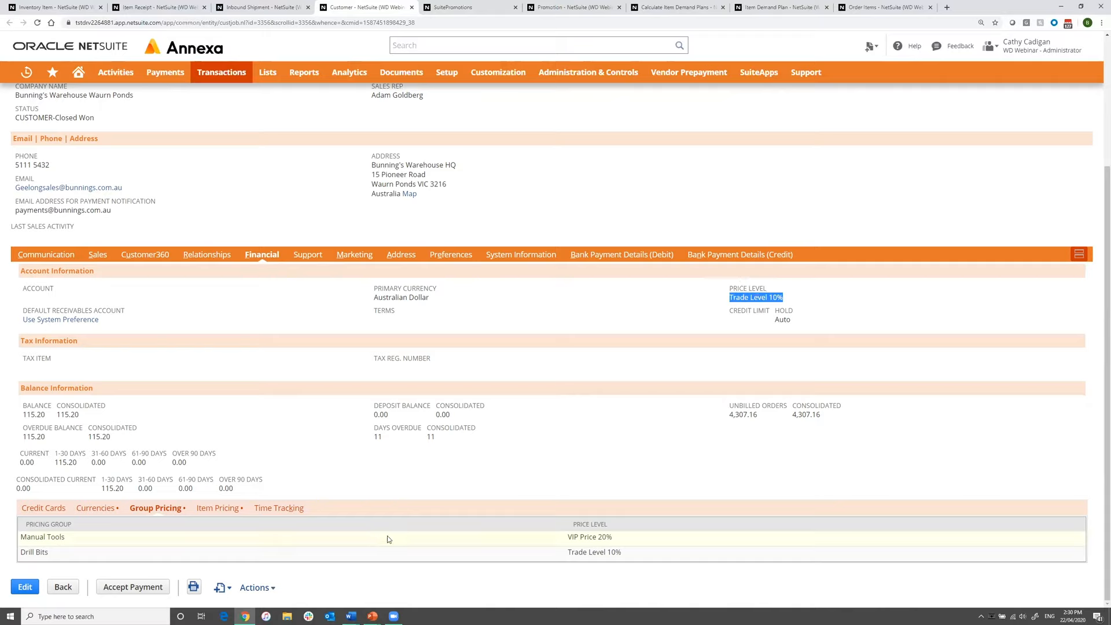
click(218, 512)
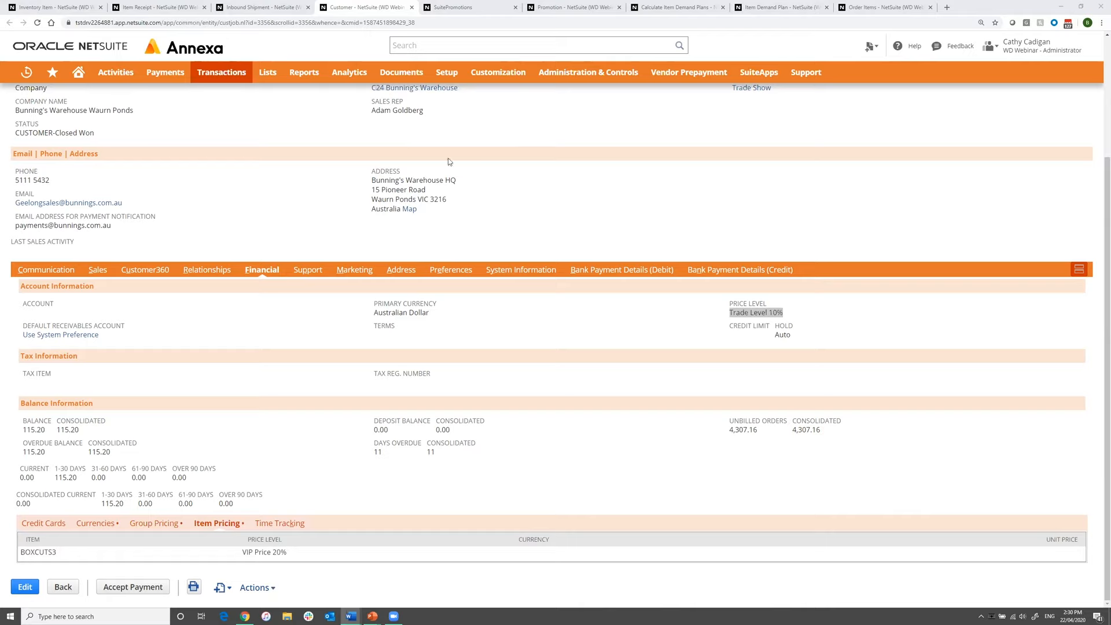
Review the available SuitePromotions types and the Move old Stock blades promotion's schedule, discount, item and location settings.
click(471, 11)
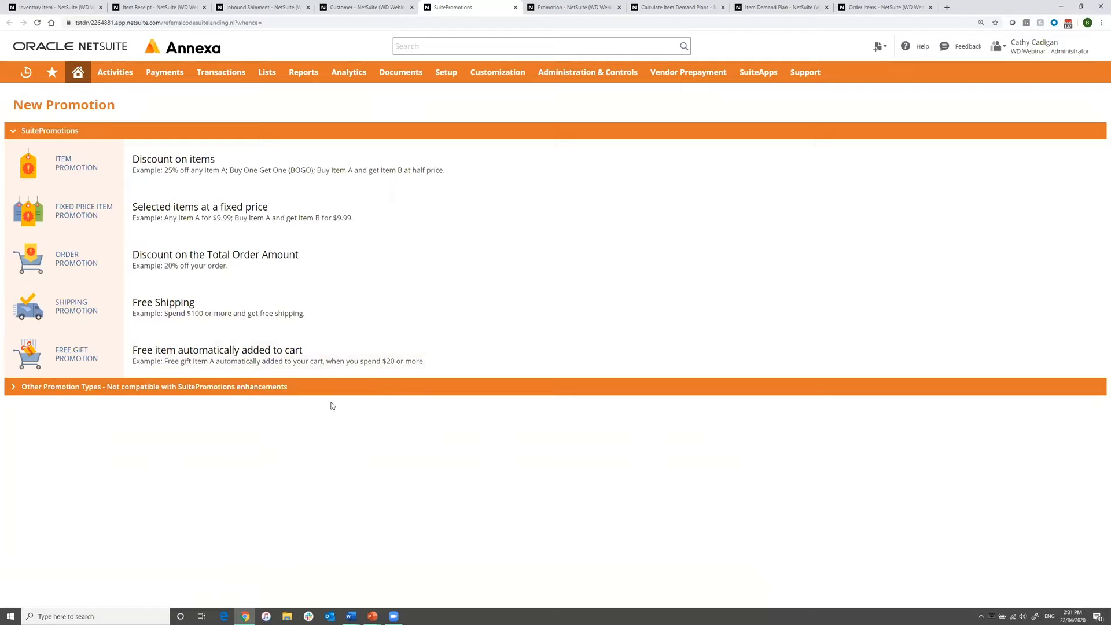
click(573, 8)
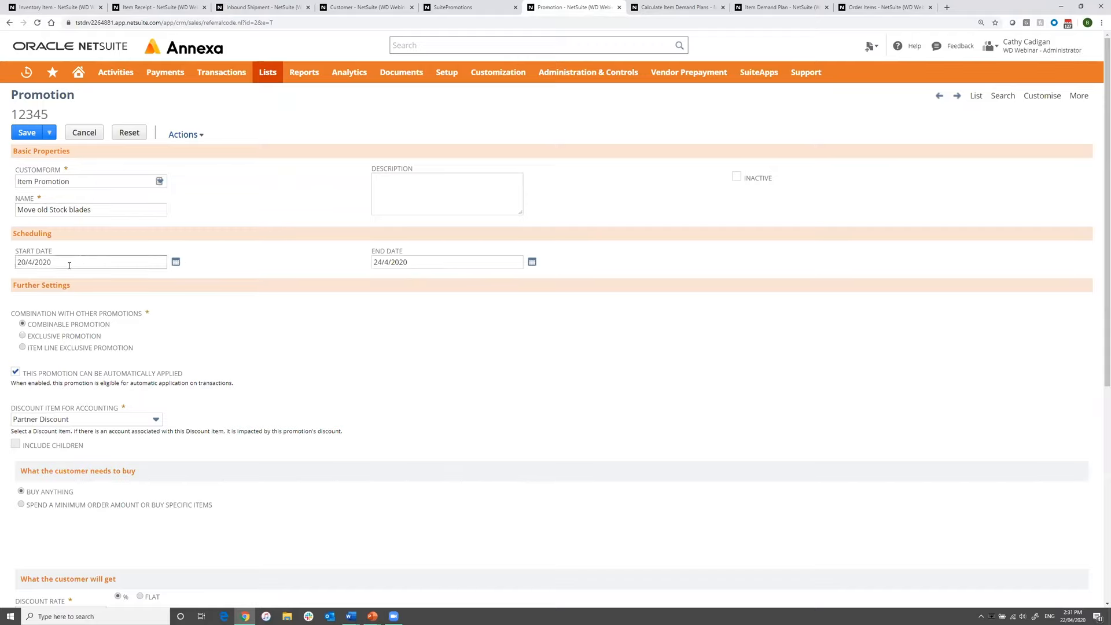
scroll(203, 351, down, 2)
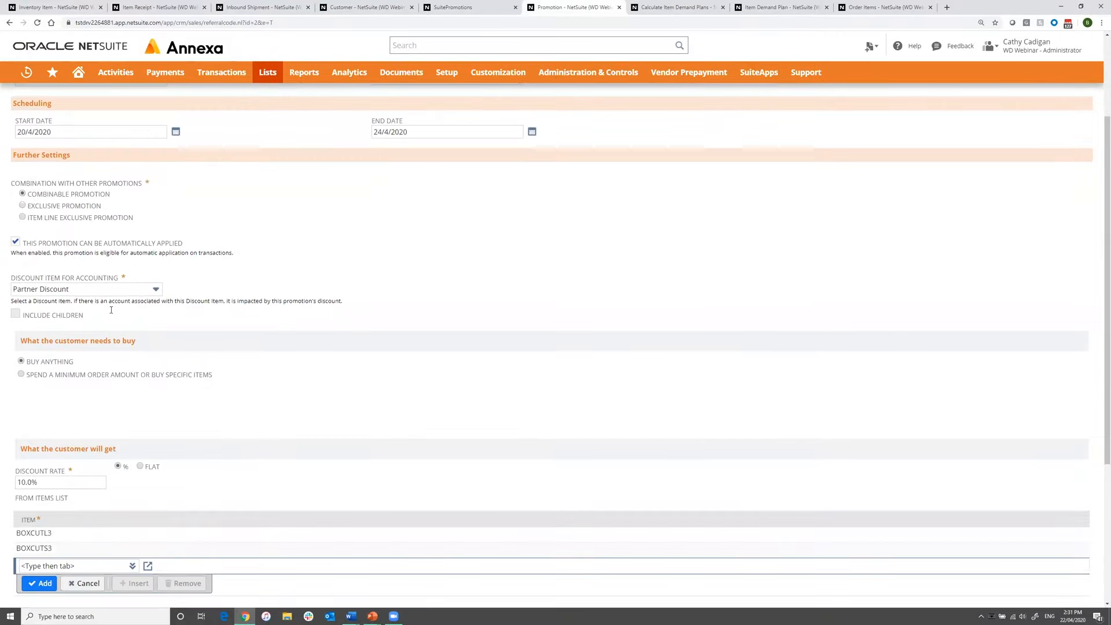
scroll(201, 354, down, 1)
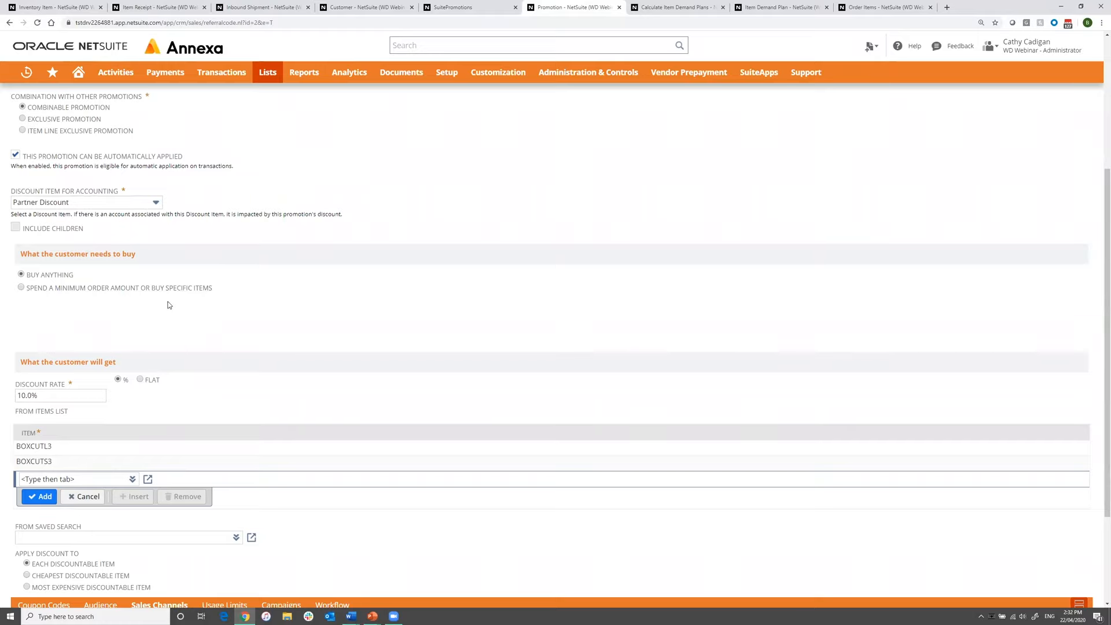
scroll(133, 302, down, 1)
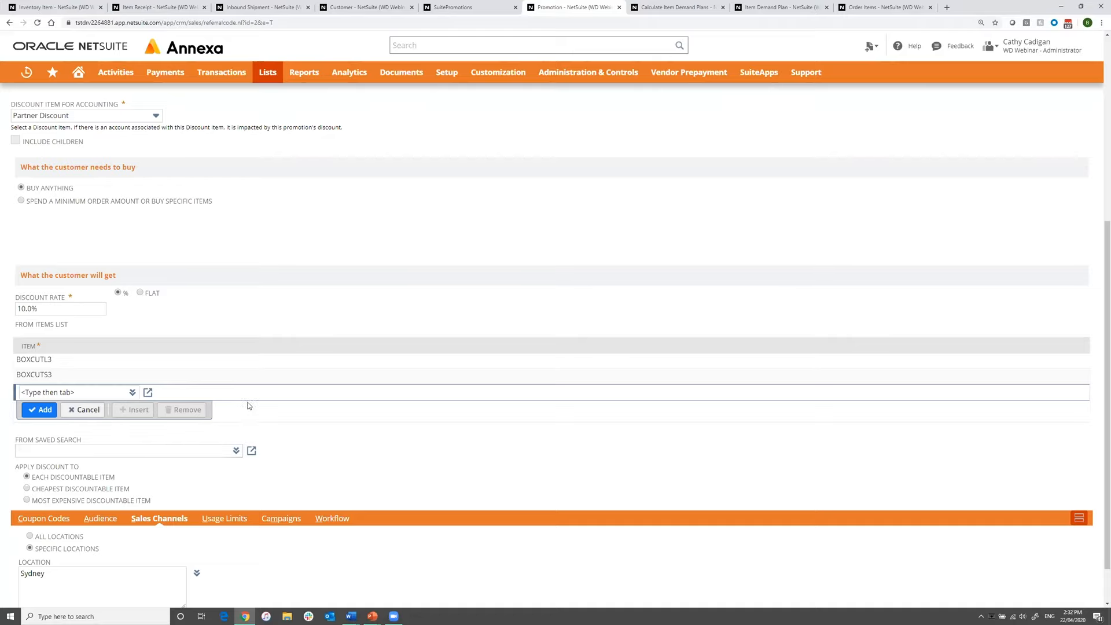
scroll(252, 405, down, 1)
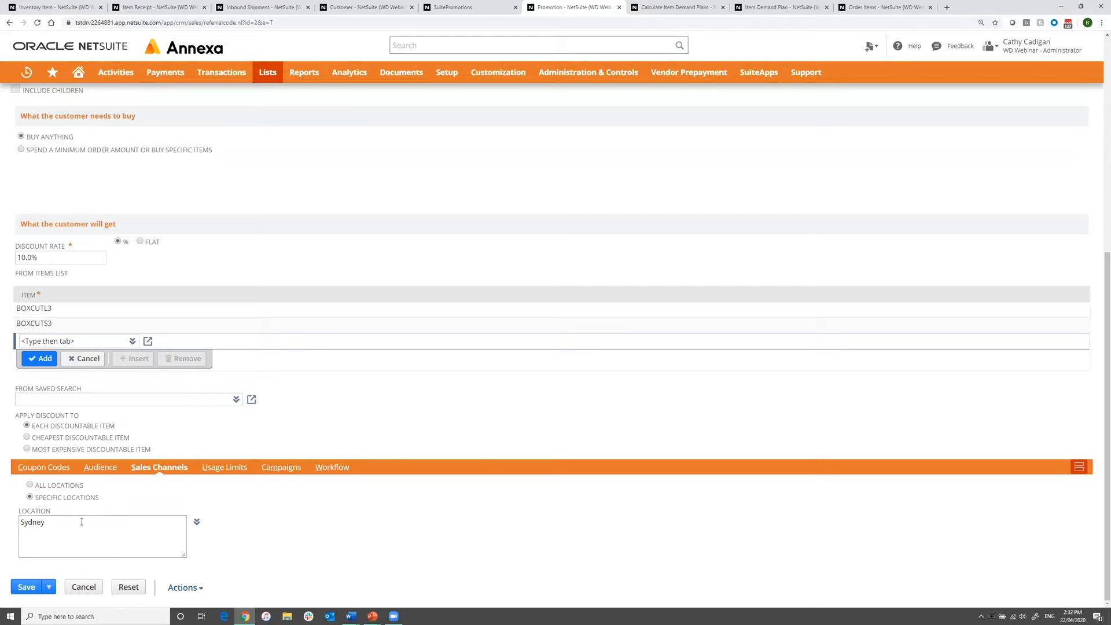
Check the promotion's audience, coupon code and usage limit settings, and return to its basic properties.
click(100, 467)
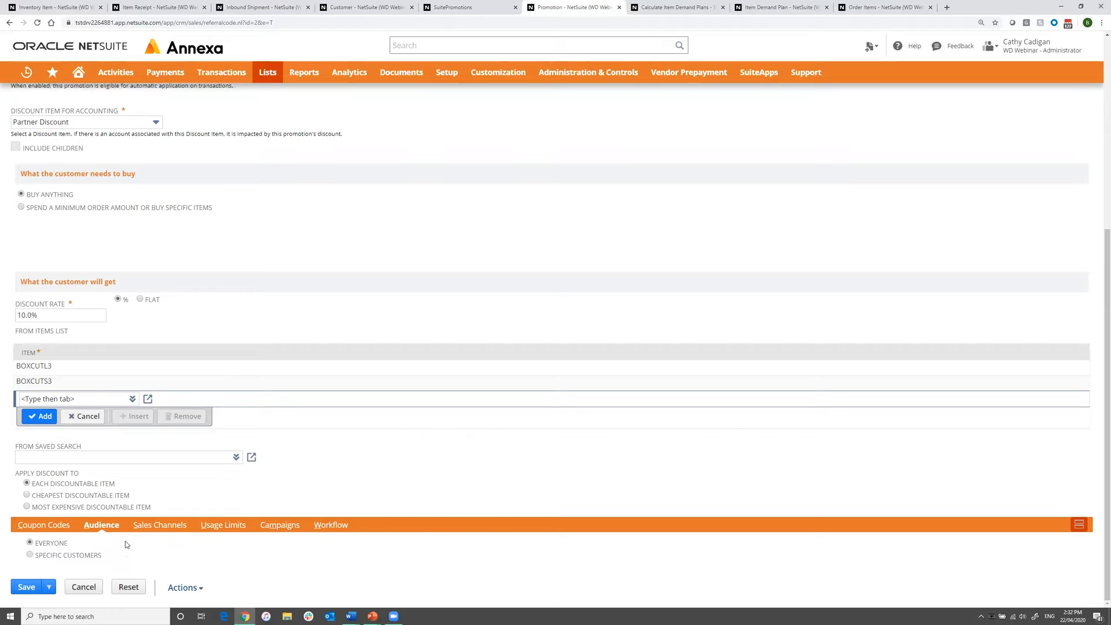
click(59, 526)
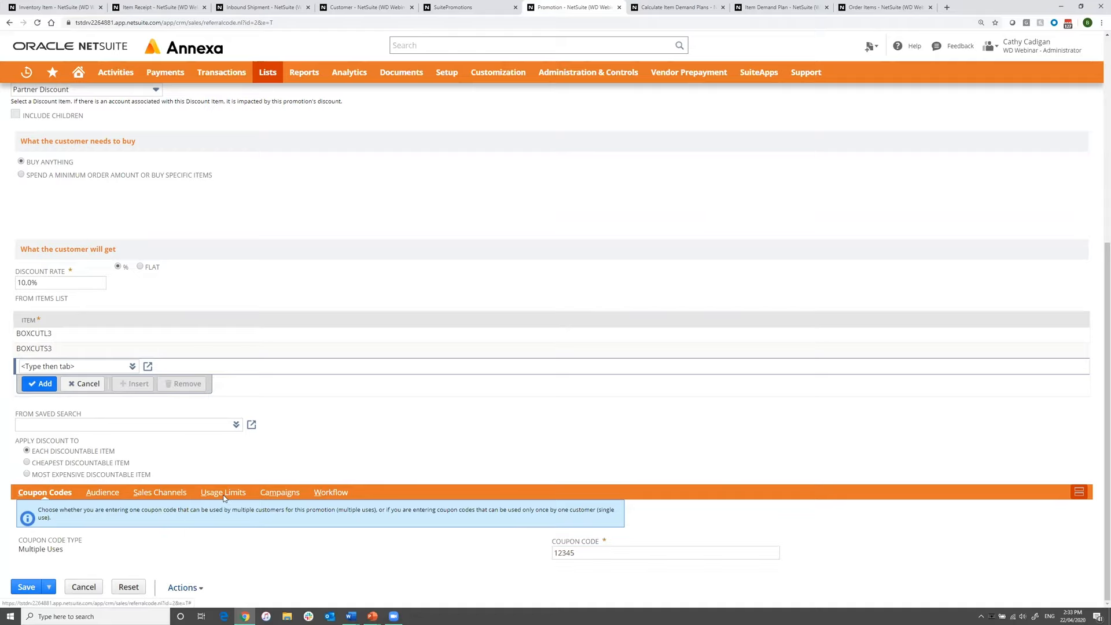
click(224, 497)
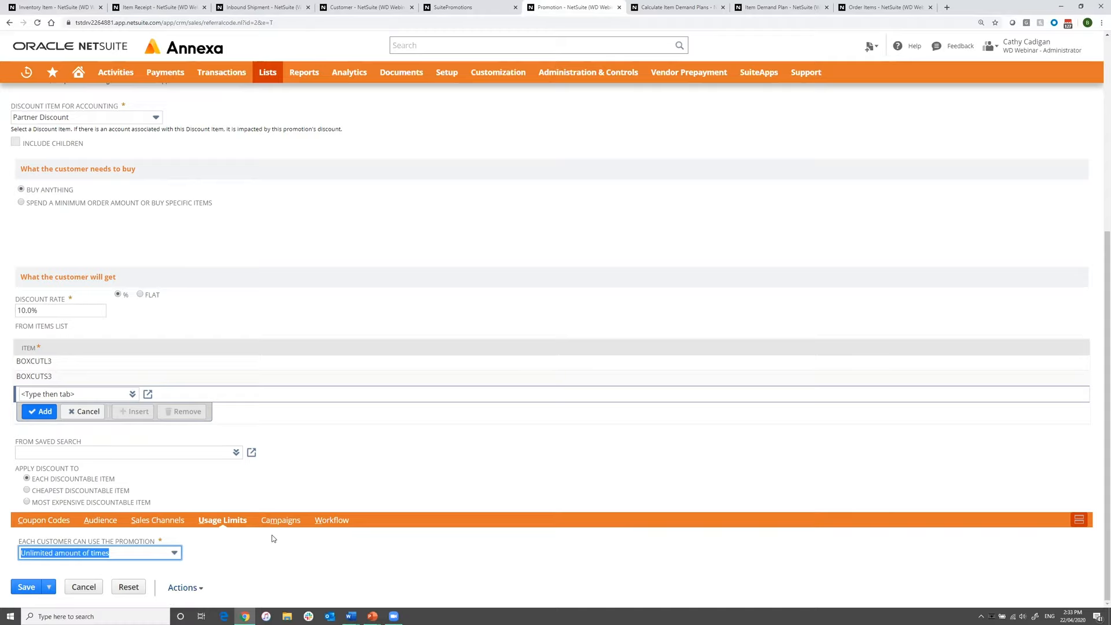
scroll(279, 538, up, 3)
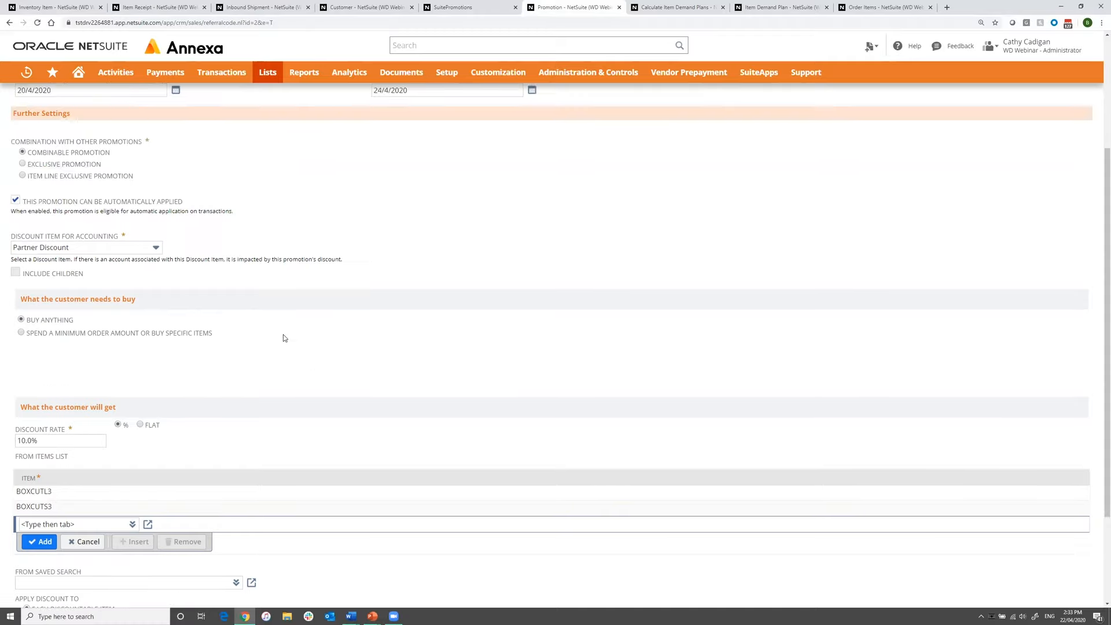
scroll(284, 341, up, 3)
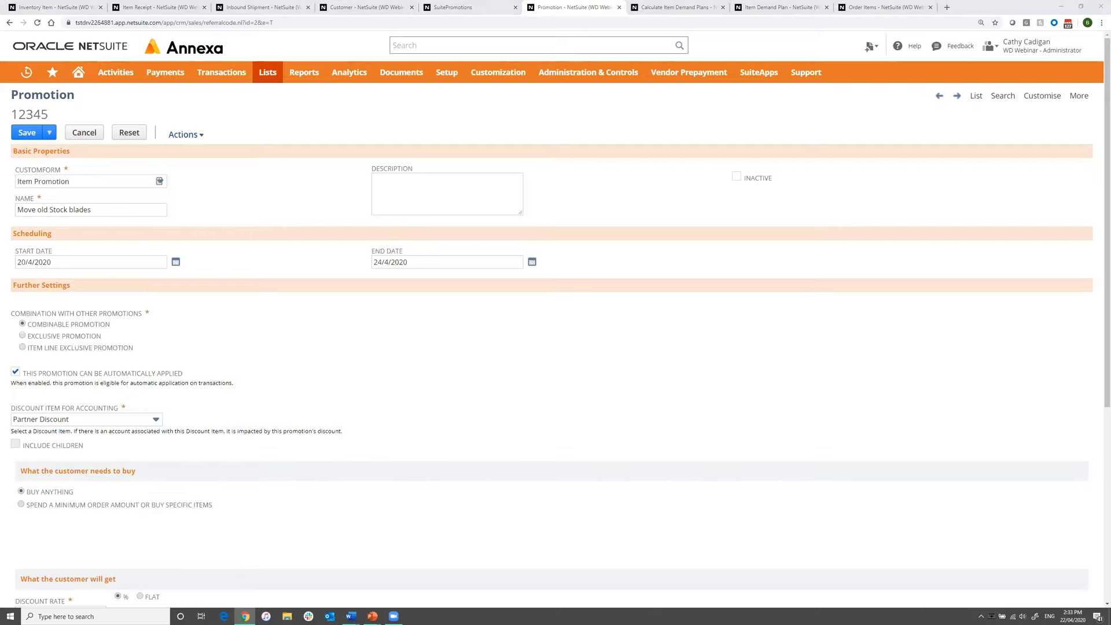
Switch to the PowerPoint presentation and show the Planning slide with its challenges and solutions.
key(alt+Tab)
click(413, 330)
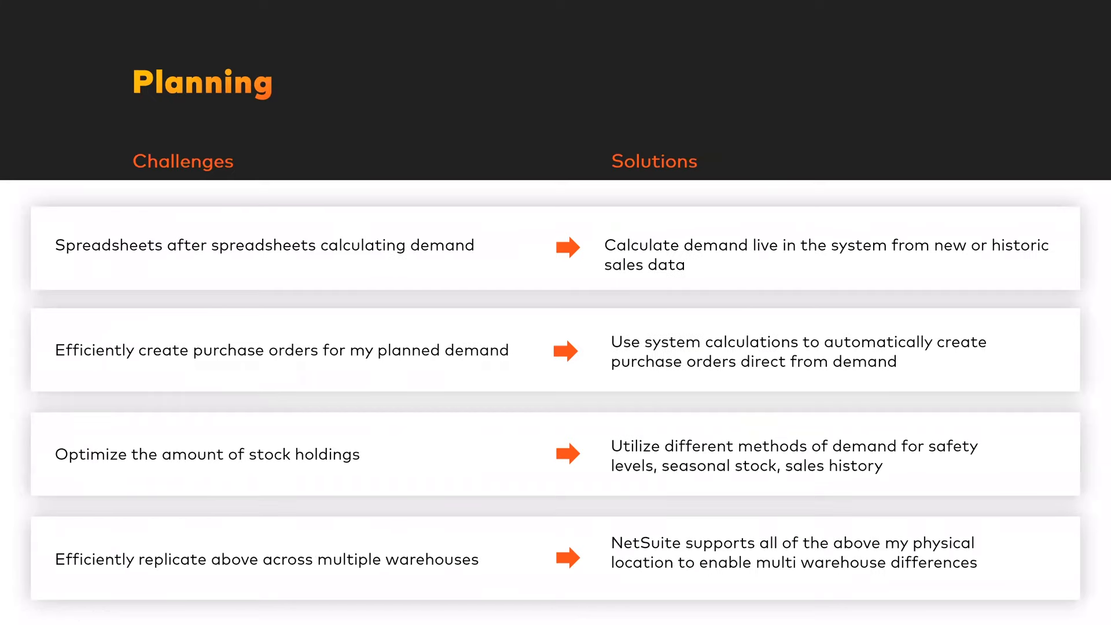
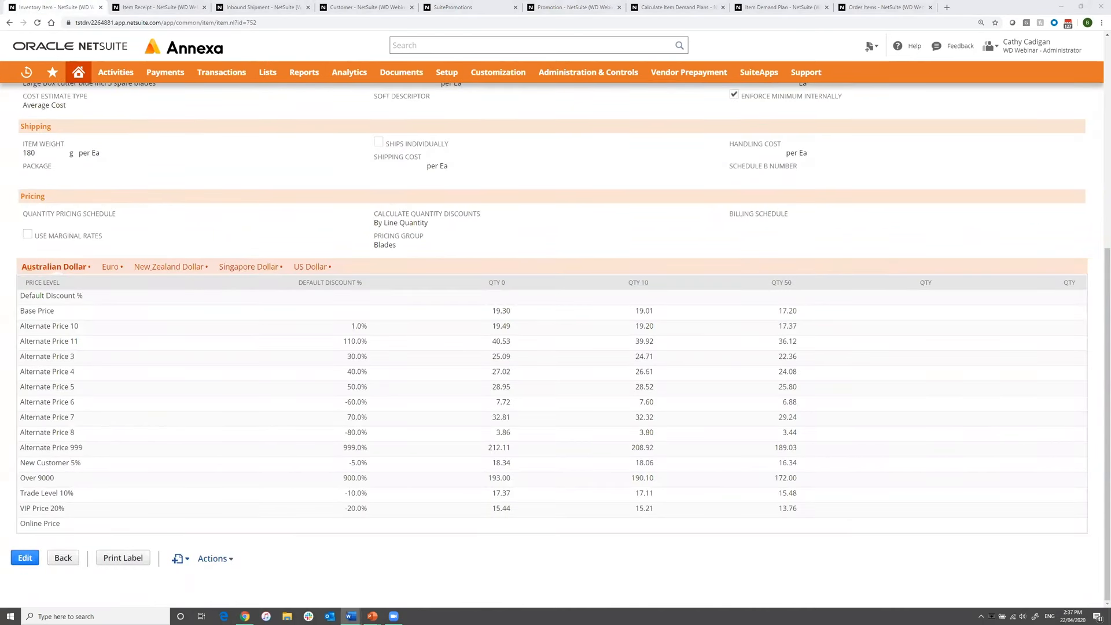
Show the Box Cutter Large (Blue) item's purchasing and inventory details and highlight its replenishment method.
scroll(266, 237, up, 5)
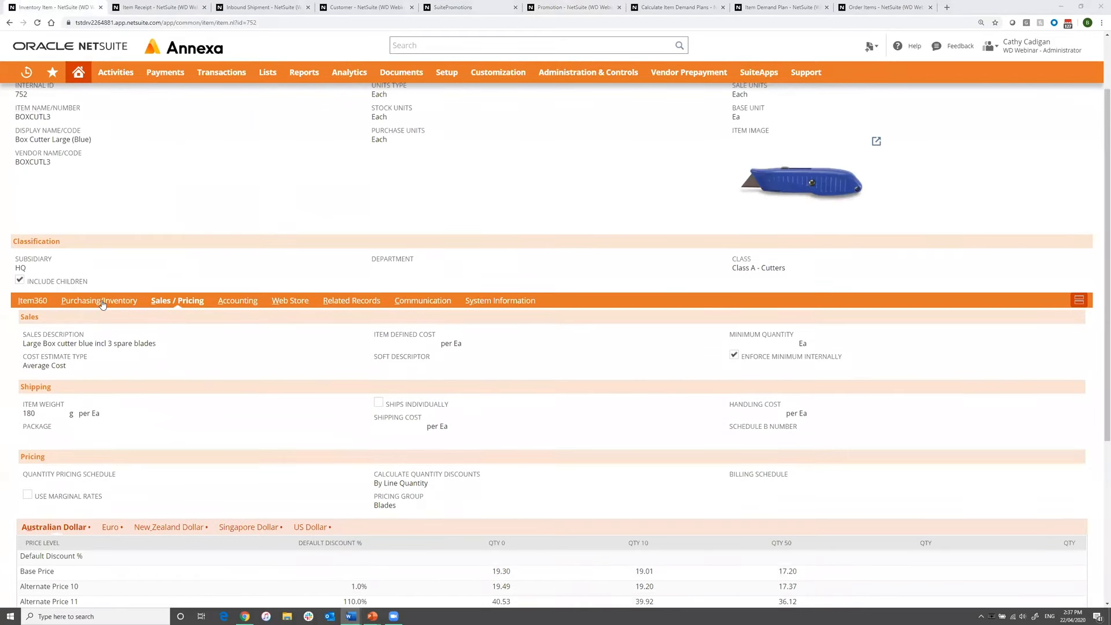
click(102, 302)
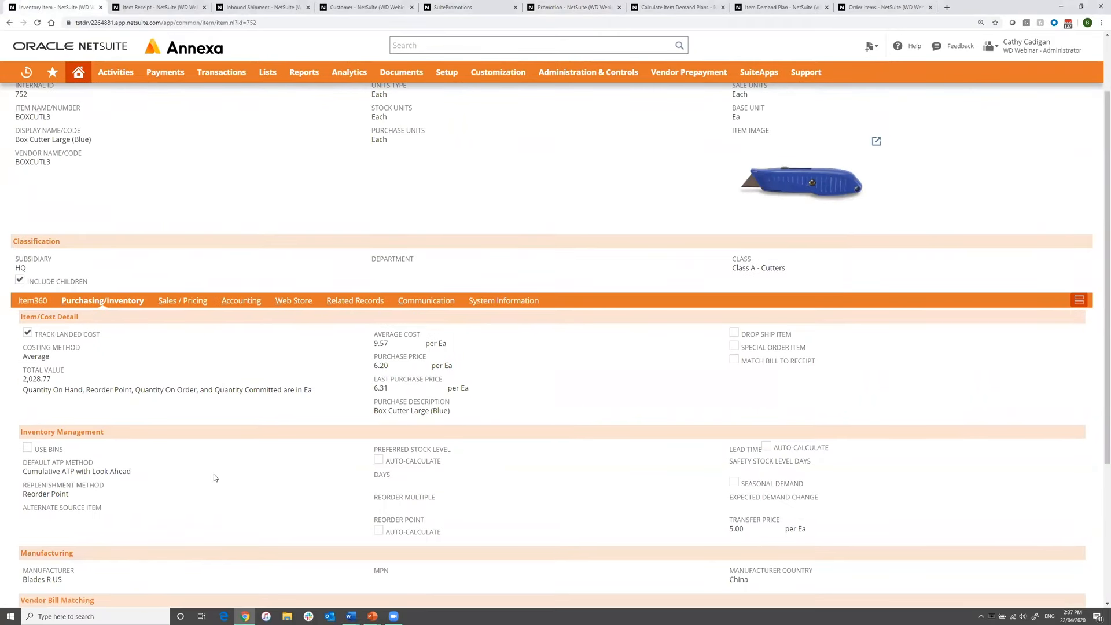
scroll(214, 478, down, 3)
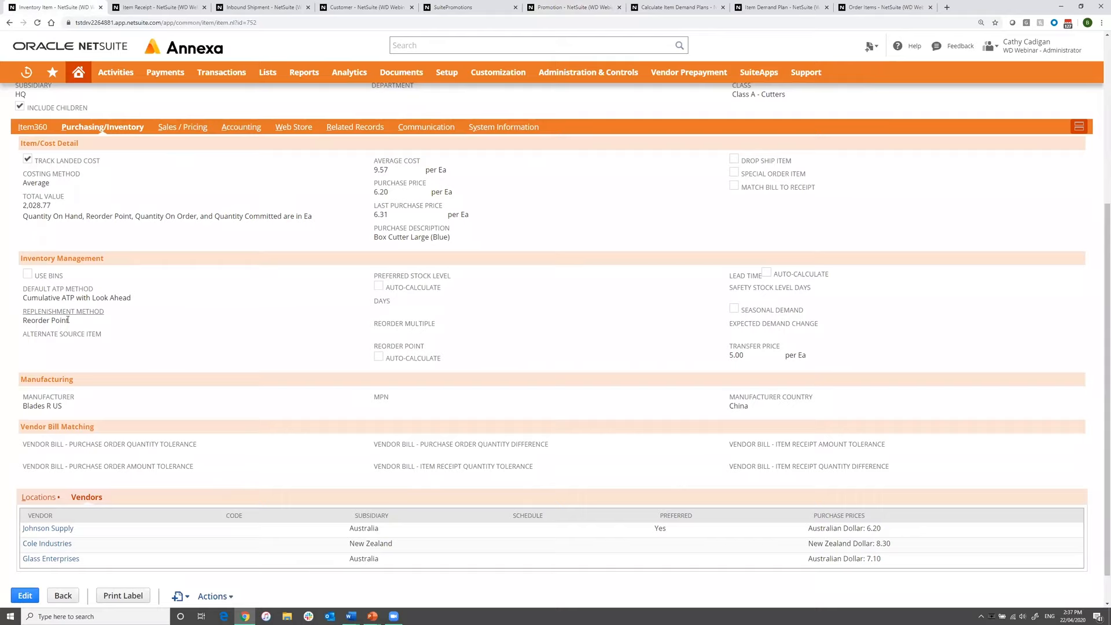
drag(23, 320, 67, 321)
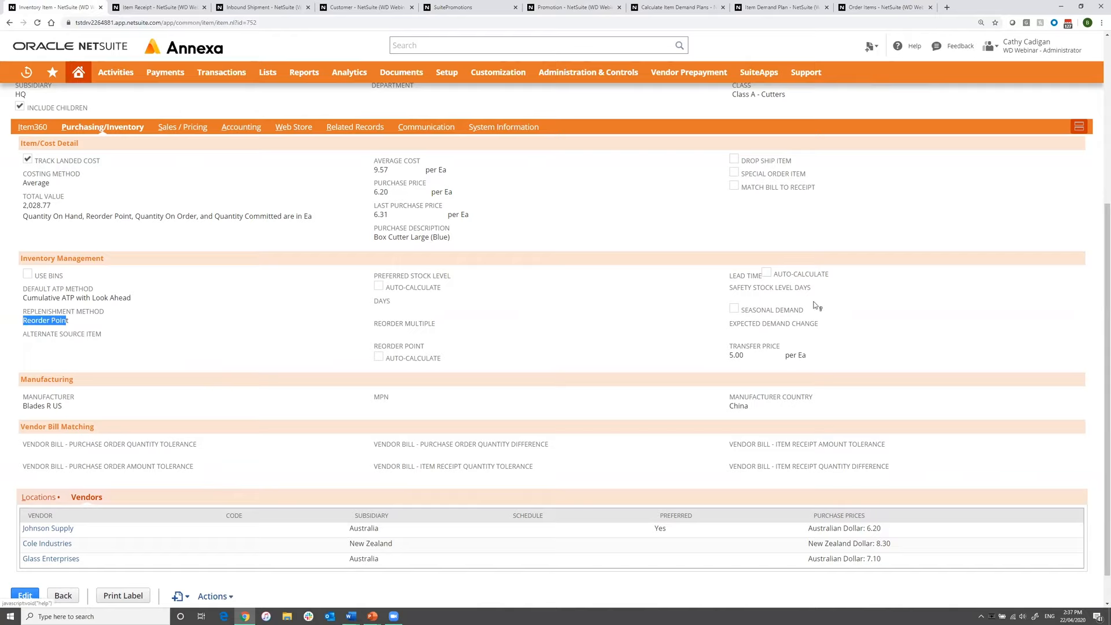
Review the item's stock planning settings per location, including reorder point, preferred stock level, lead time, safety stock and the further planning columns.
click(42, 497)
scroll(200, 508, down, 2)
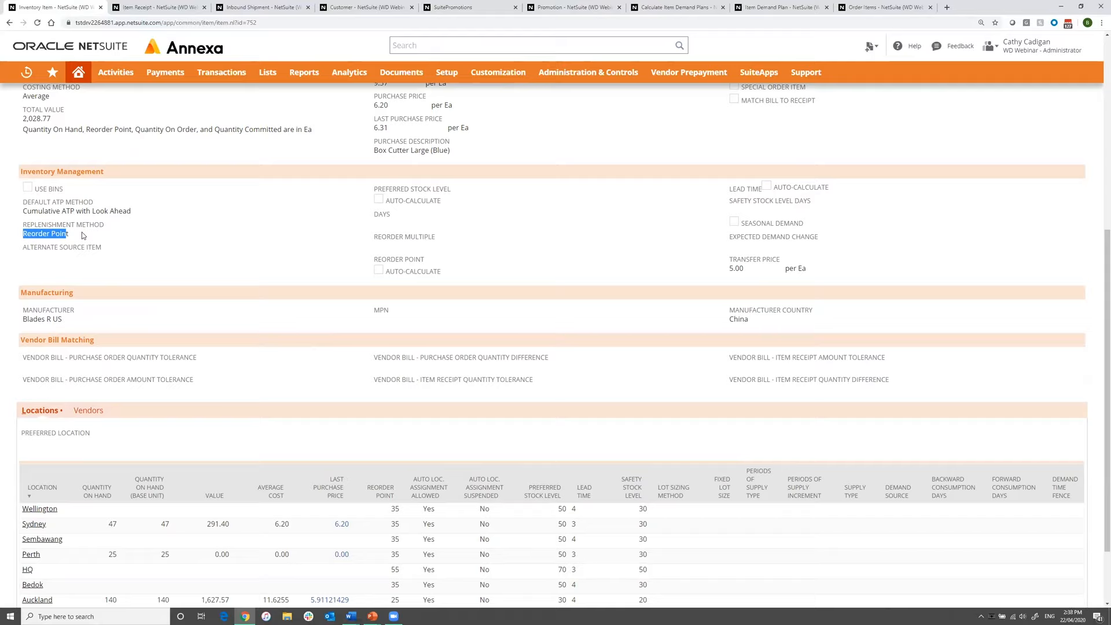
scroll(584, 425, down, 2)
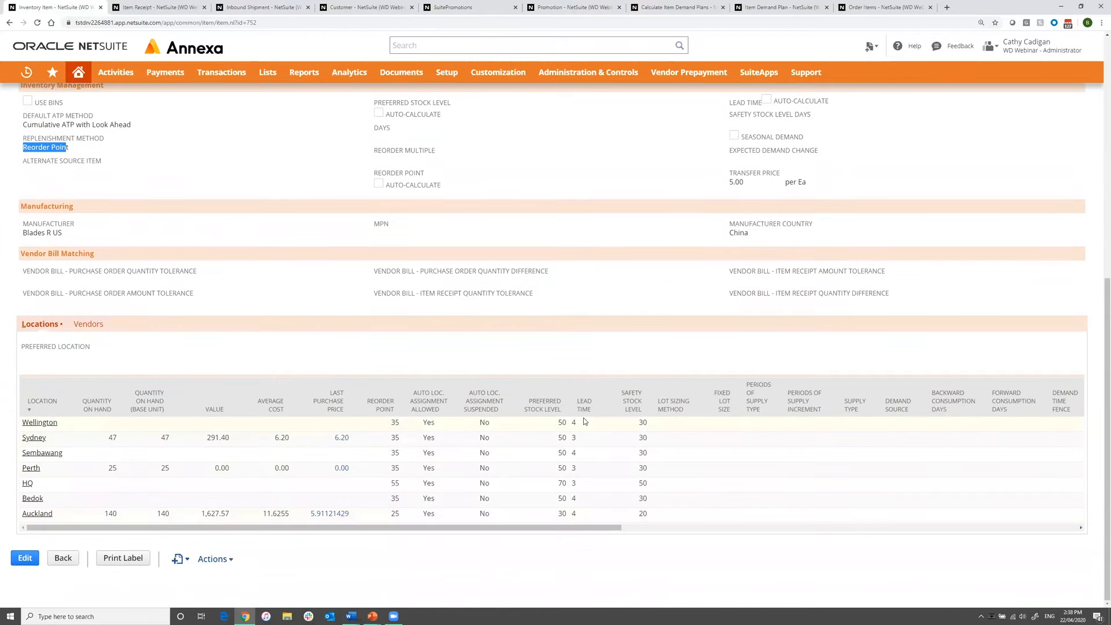
drag(537, 530, 746, 529)
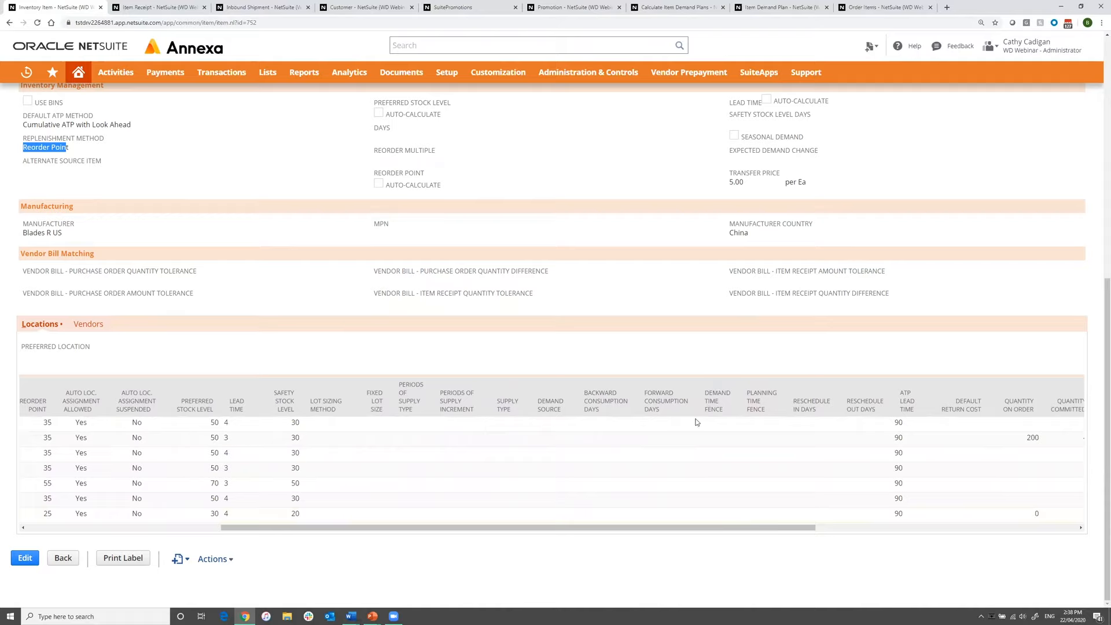
drag(519, 528, 325, 528)
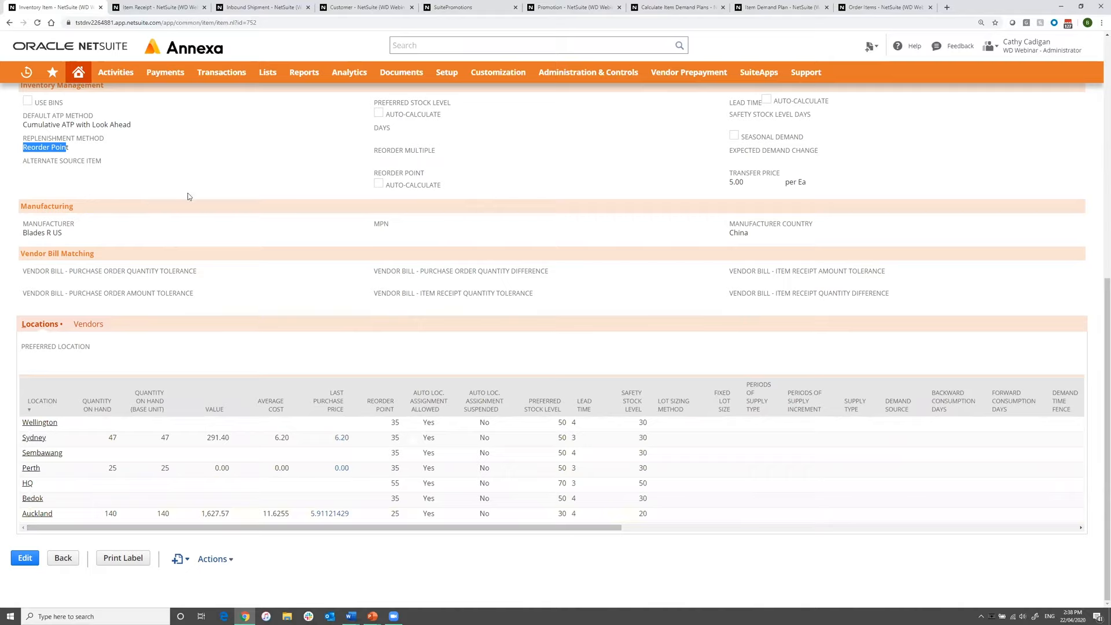
Review the Calculate Item Demand Plans settings and the weekly demand plan for BOXCUTS3 in Sydney.
click(678, 7)
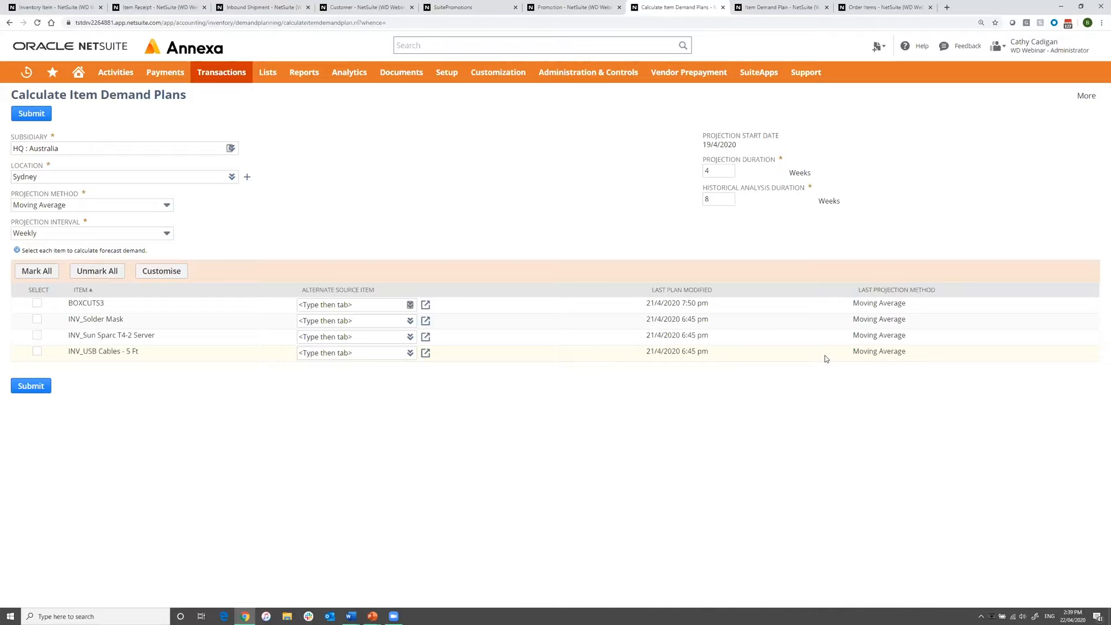
click(779, 7)
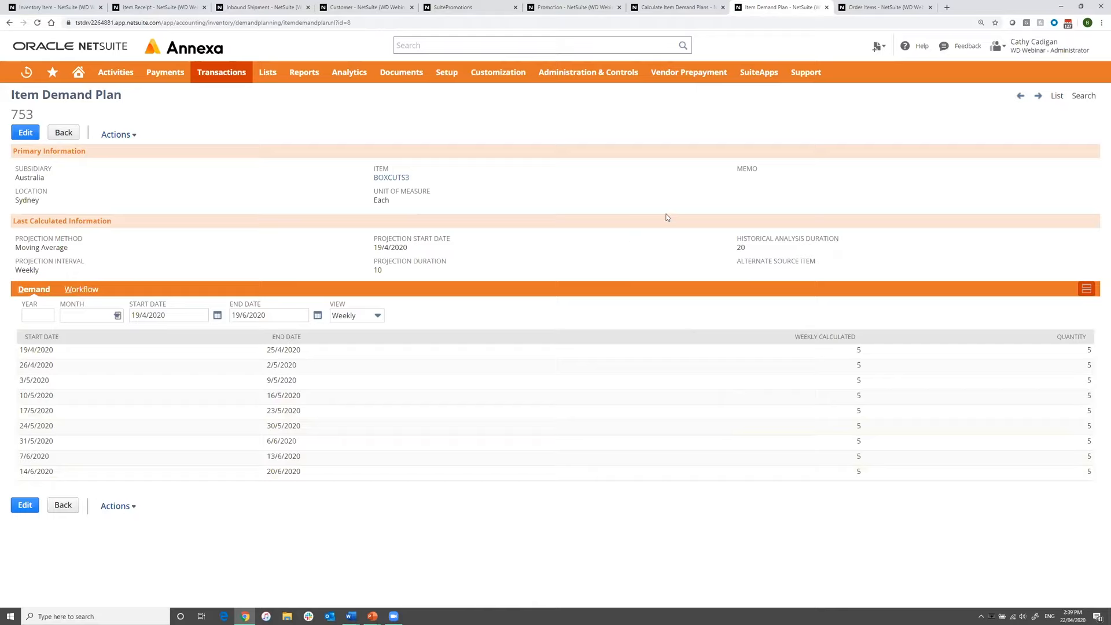
Review the time phased and reorder point items proposed for purchase on the Order Items page.
click(871, 10)
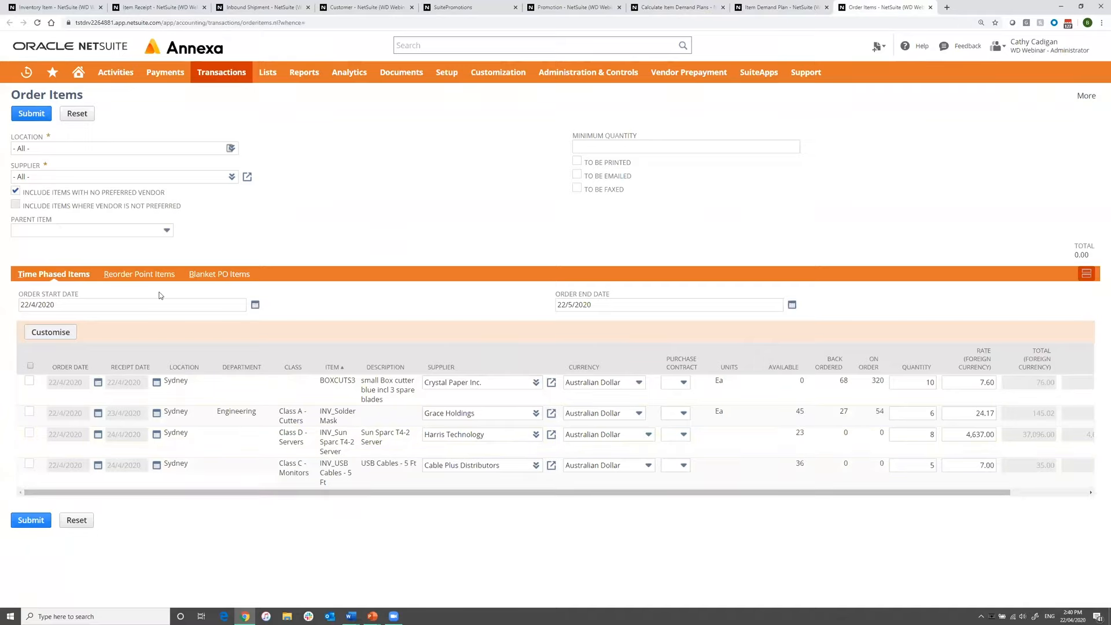
click(147, 278)
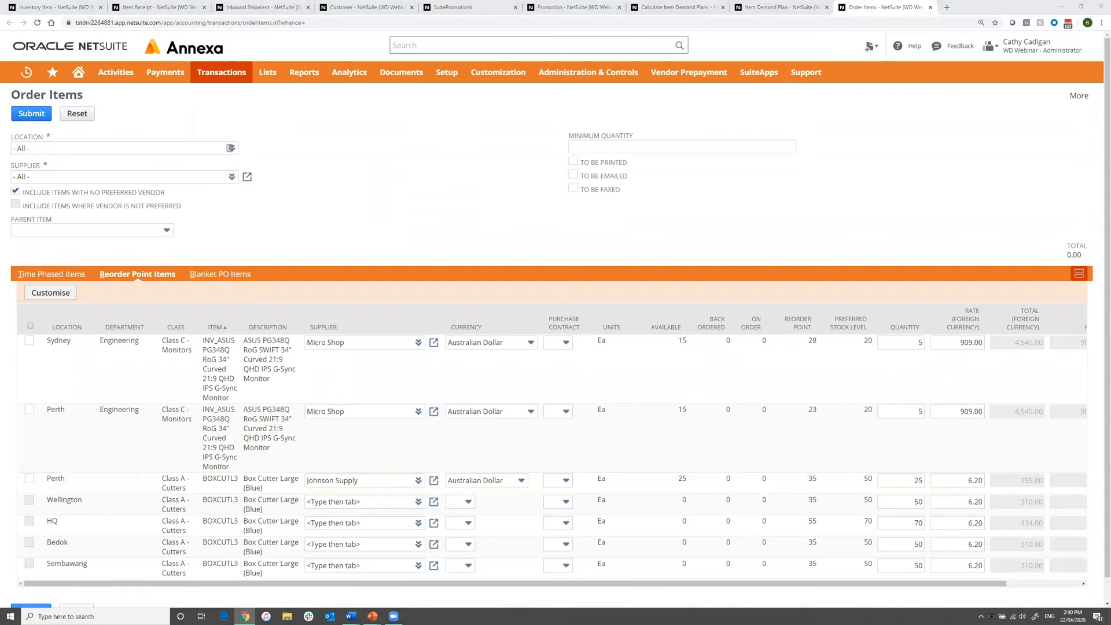
Switch to the PowerPoint presentation and advance from the Planning slide to the Apps by Annexa distribution slide.
key(alt+Tab)
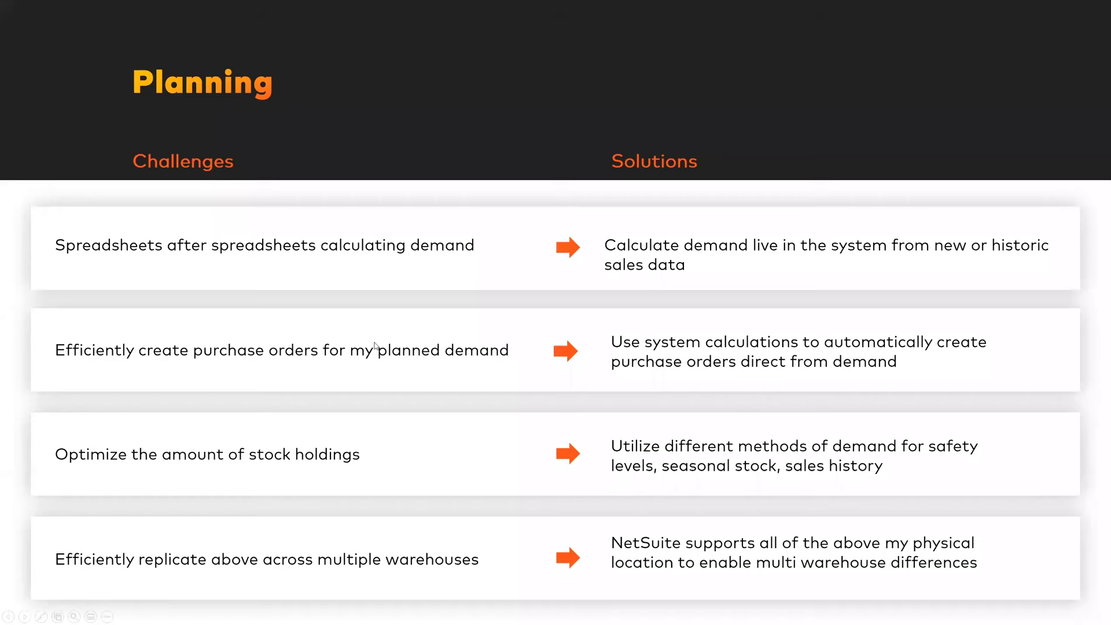
click(489, 358)
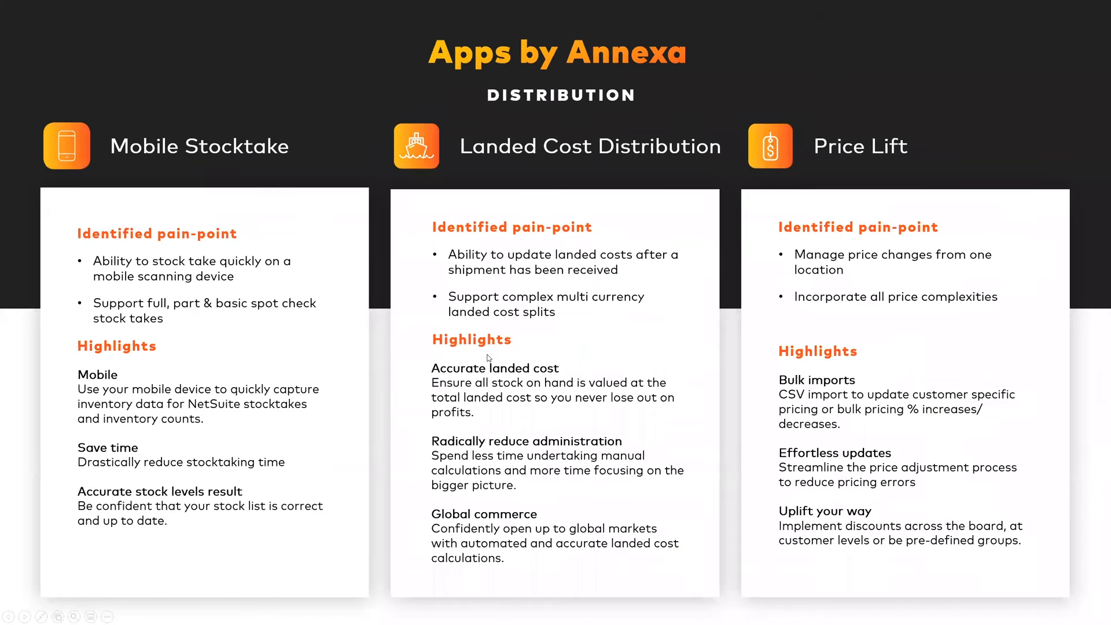